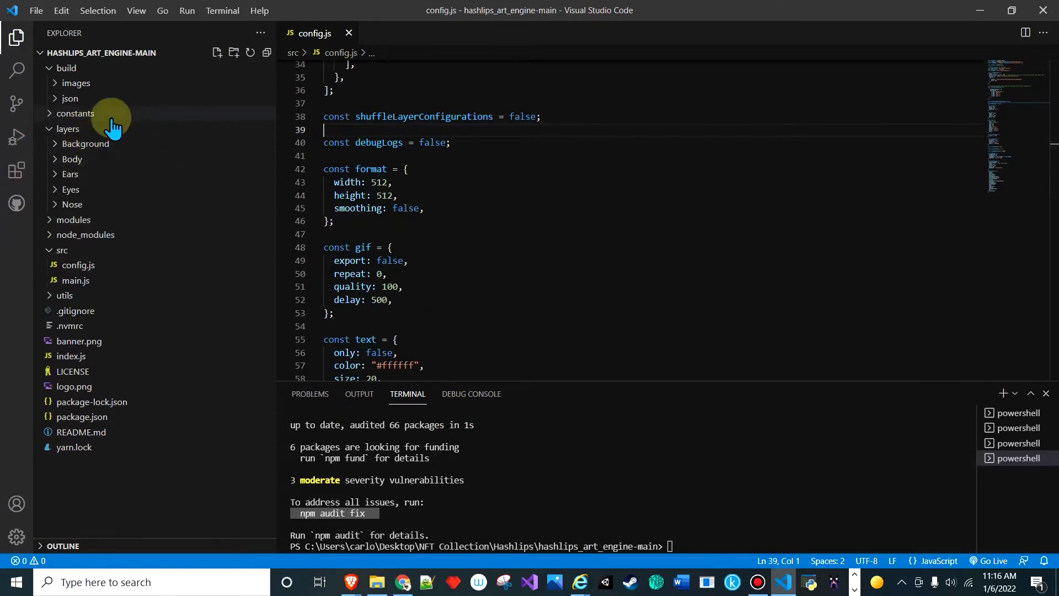
Delete the original layer folders and drag in Background, Boday, Ears, Eyes and Nose from File Explorer.
left_click(52, 130)
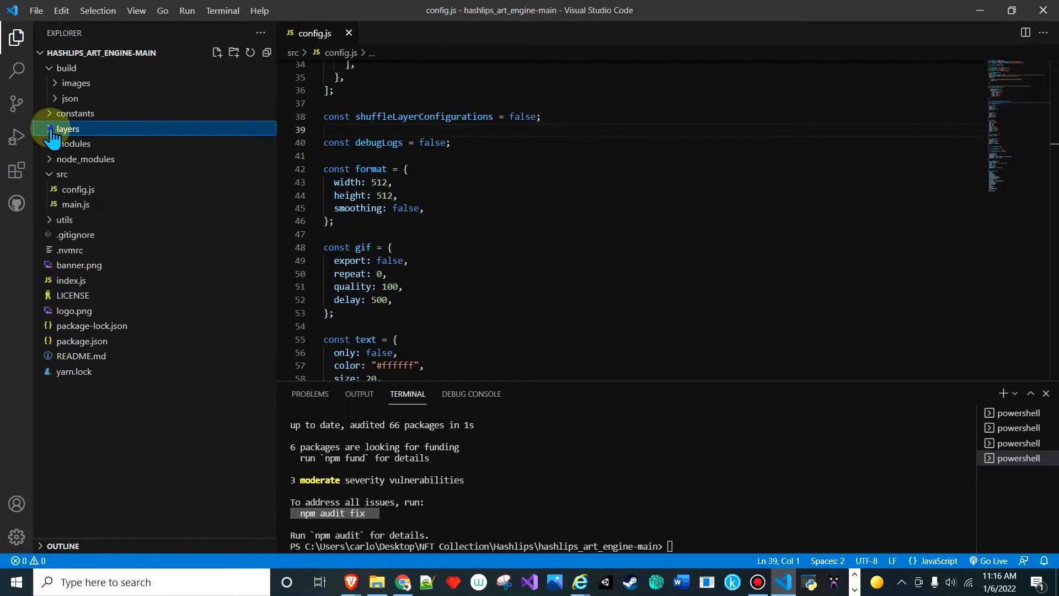
left_click(68, 130)
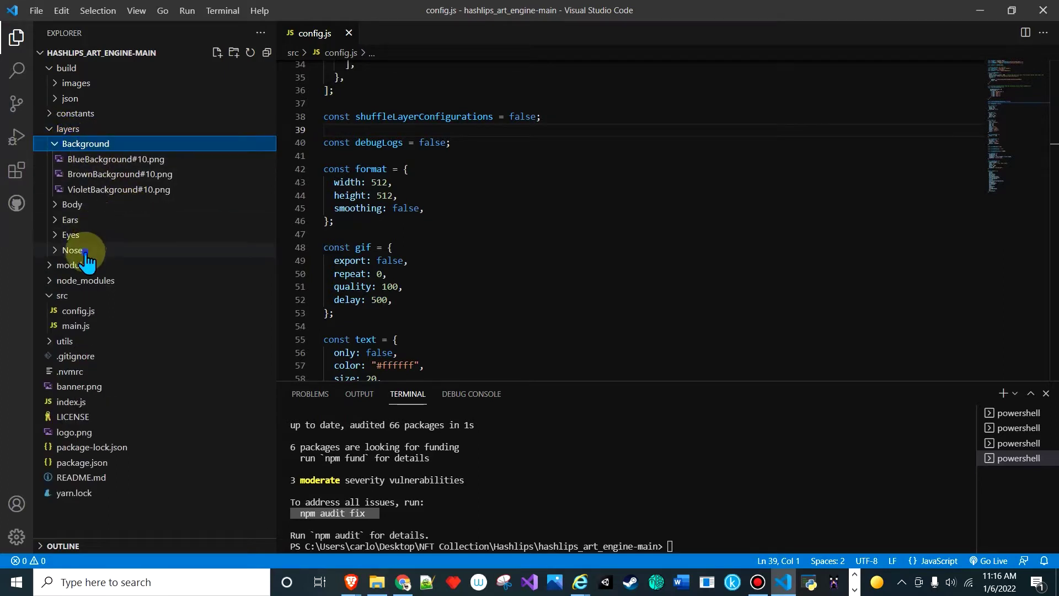
left_click(72, 250, "shift")
key("Delete")
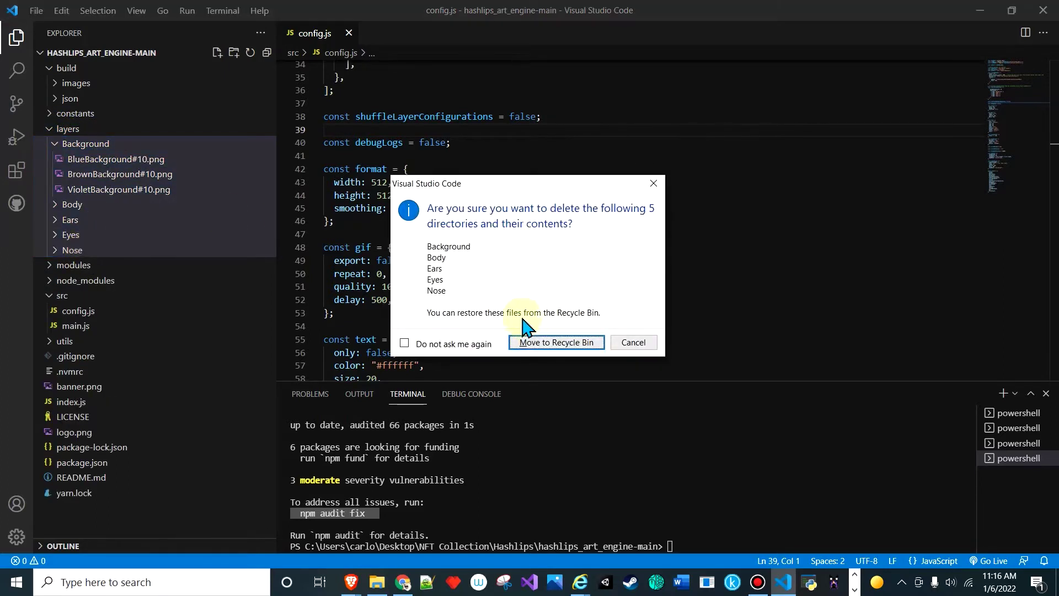
left_click(546, 347)
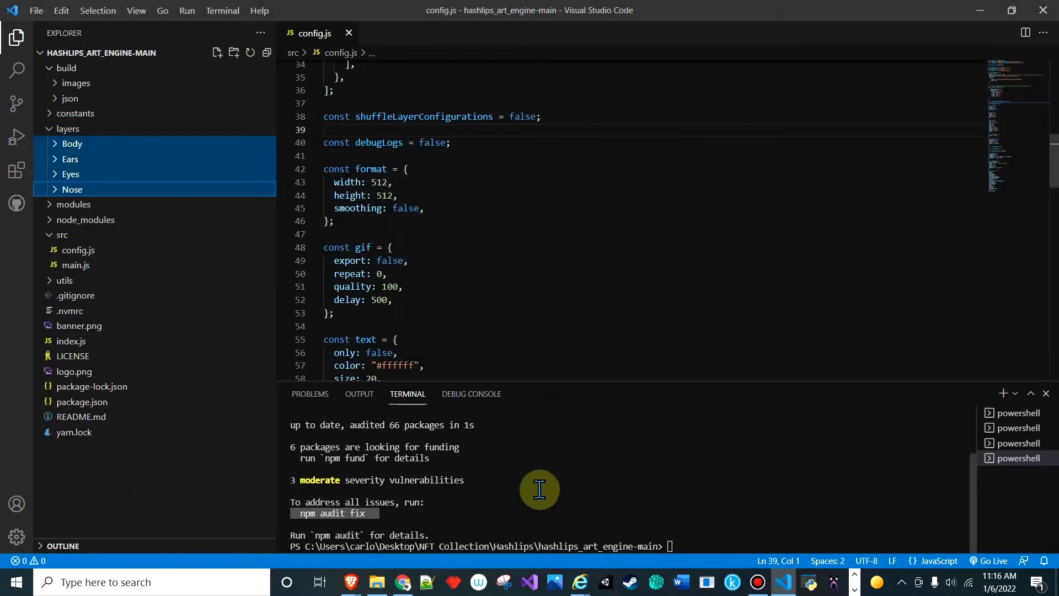
left_click(377, 581)
left_click_drag(566, 217, 82, 143)
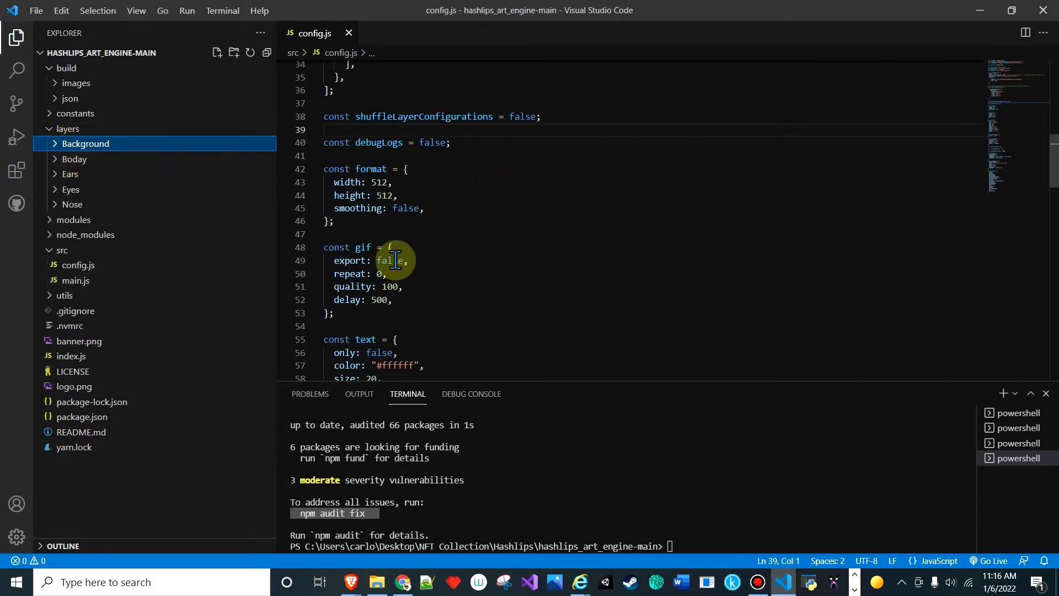
scroll(413, 259, "down", 3)
scroll(413, 261, "up", 5)
scroll(537, 206, "up", 3)
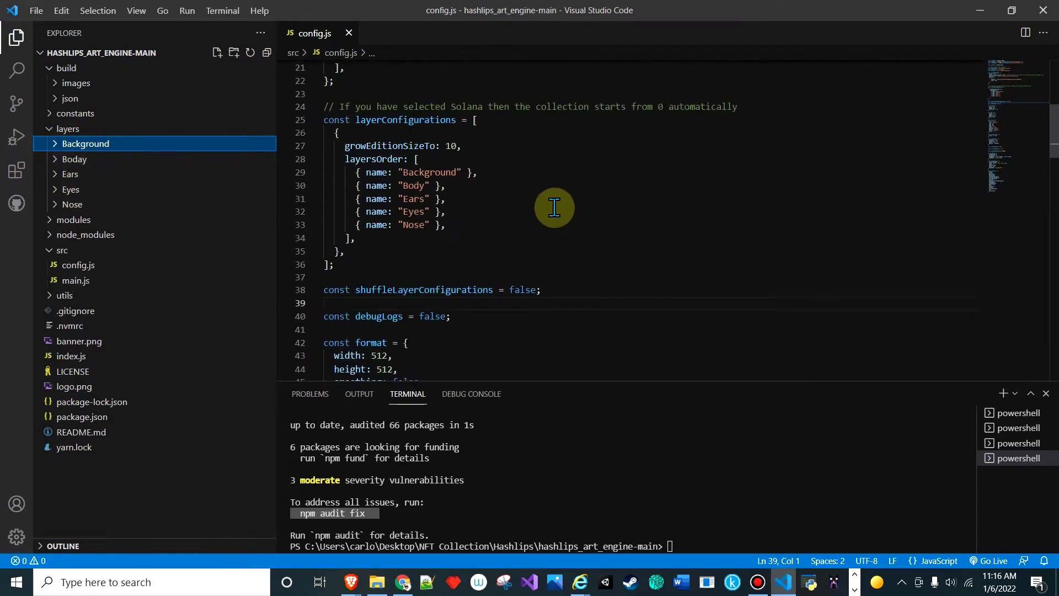
scroll(480, 282, "up", 3)
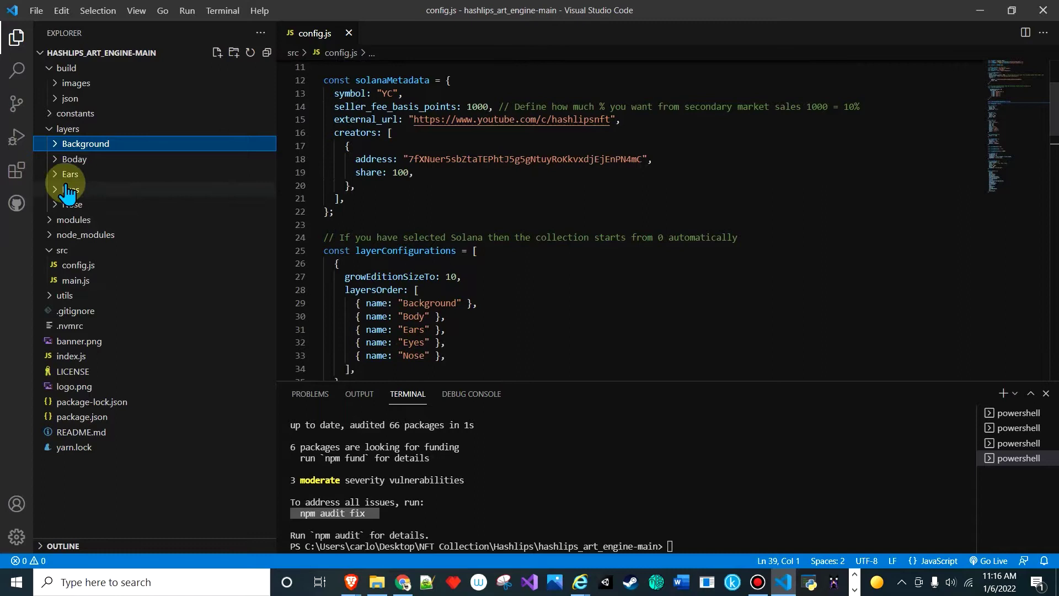
Check the Body entry in config.js layersOrder and rename the Boday folder to Body.
left_click(422, 316)
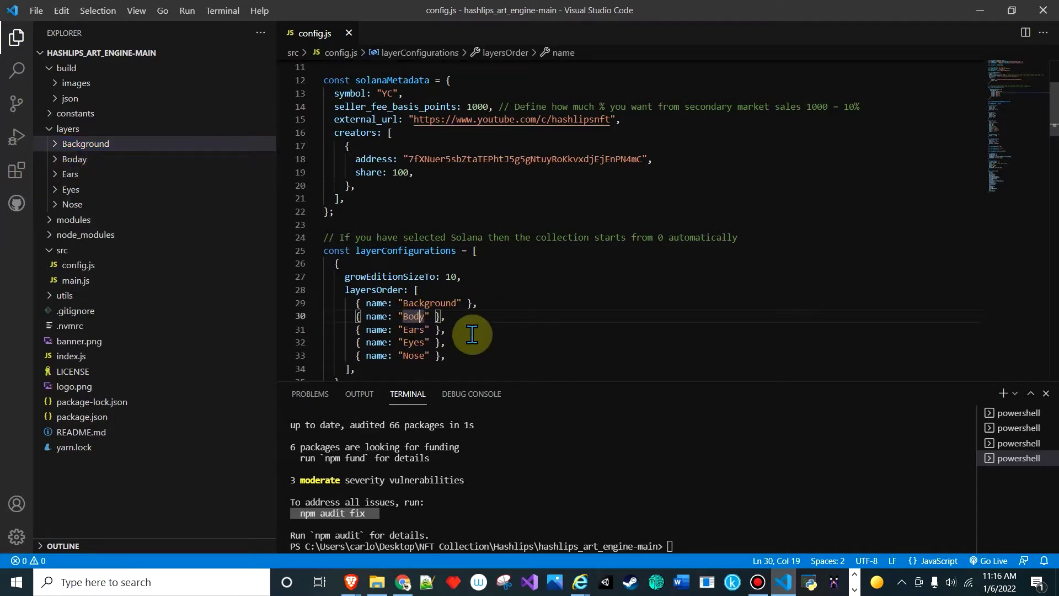
right_click(151, 161)
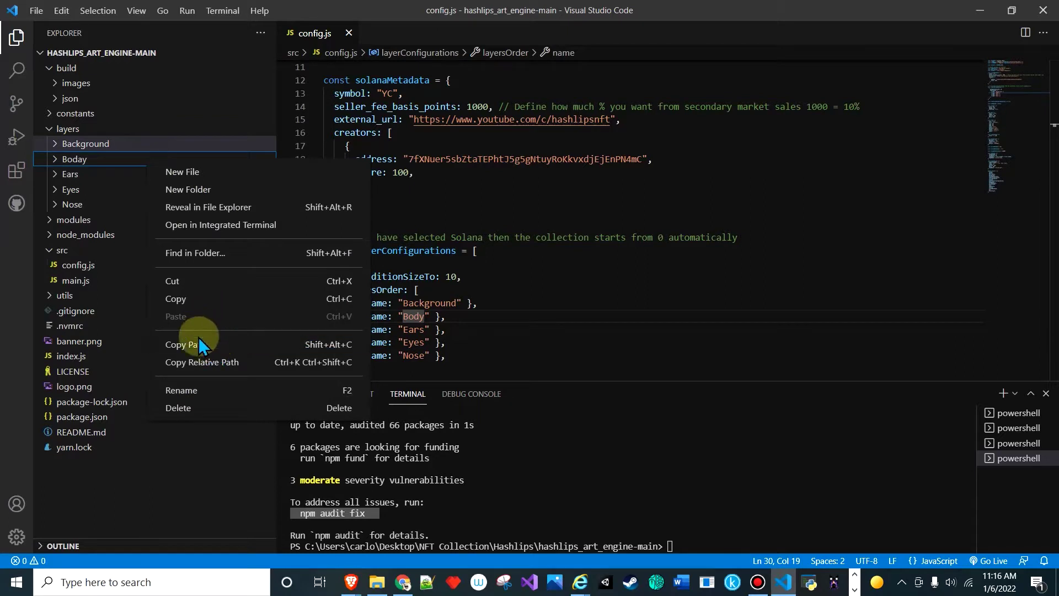
left_click(192, 390)
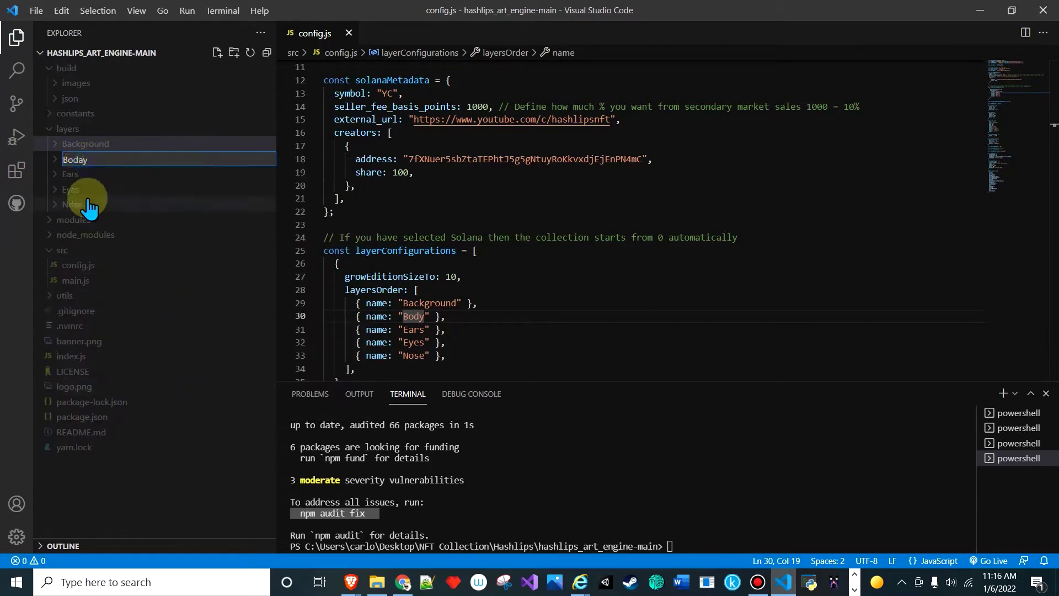
type("Body")
key("Return")
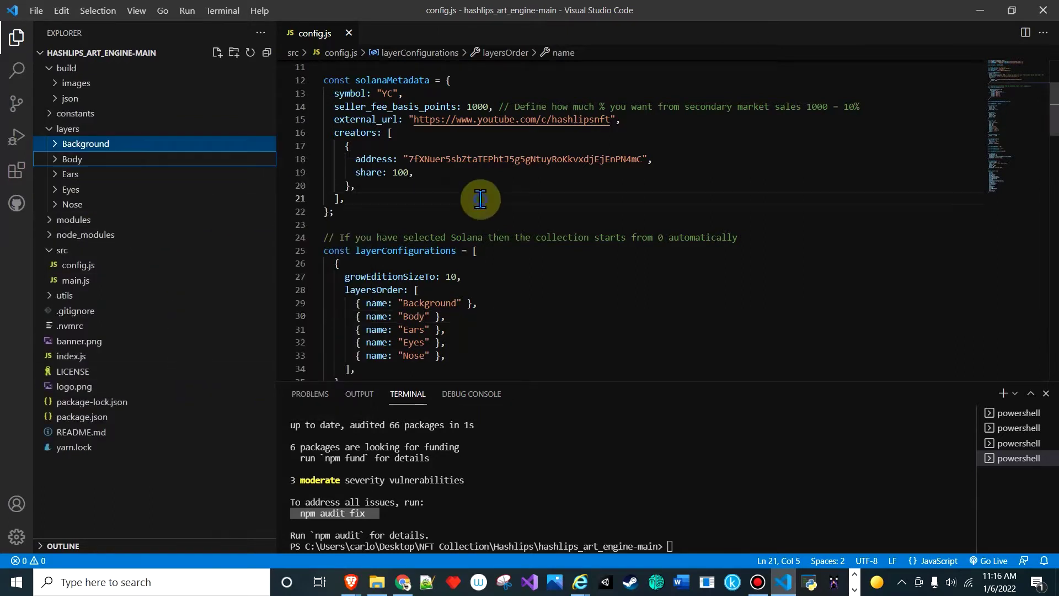
left_click(480, 199)
scroll(513, 257, "down", 4)
scroll(514, 256, "down", 3)
scroll(513, 257, "down", 1)
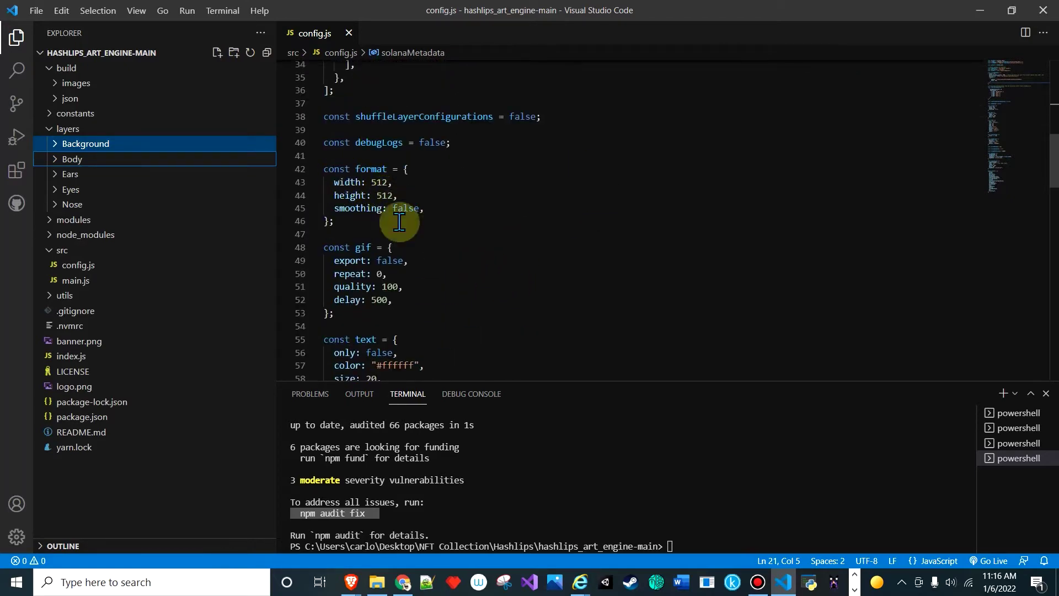
scroll(479, 260, "down", 2)
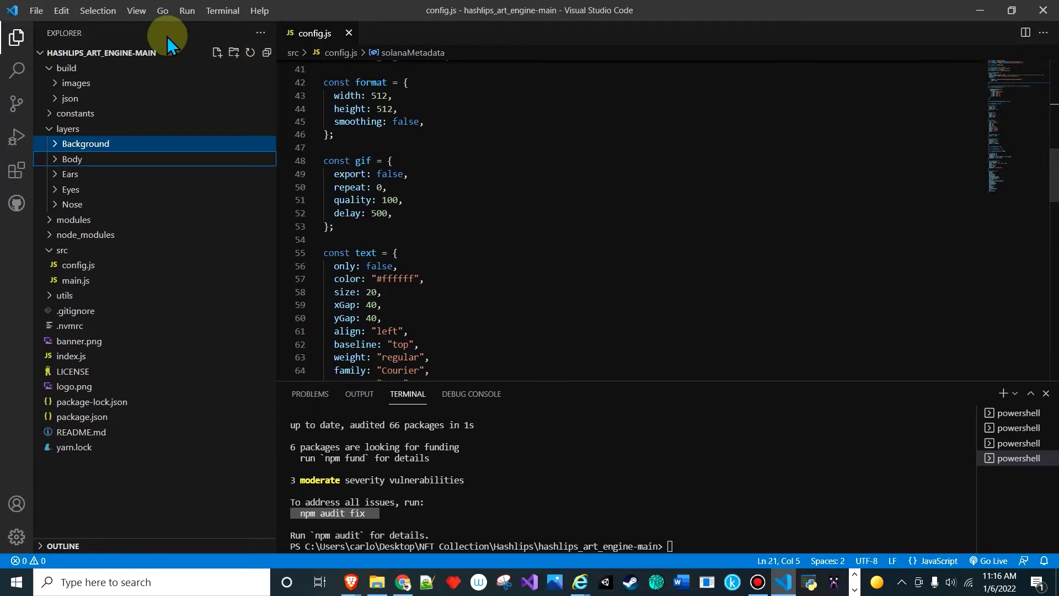
Open a new terminal and run npm install.
left_click(222, 10)
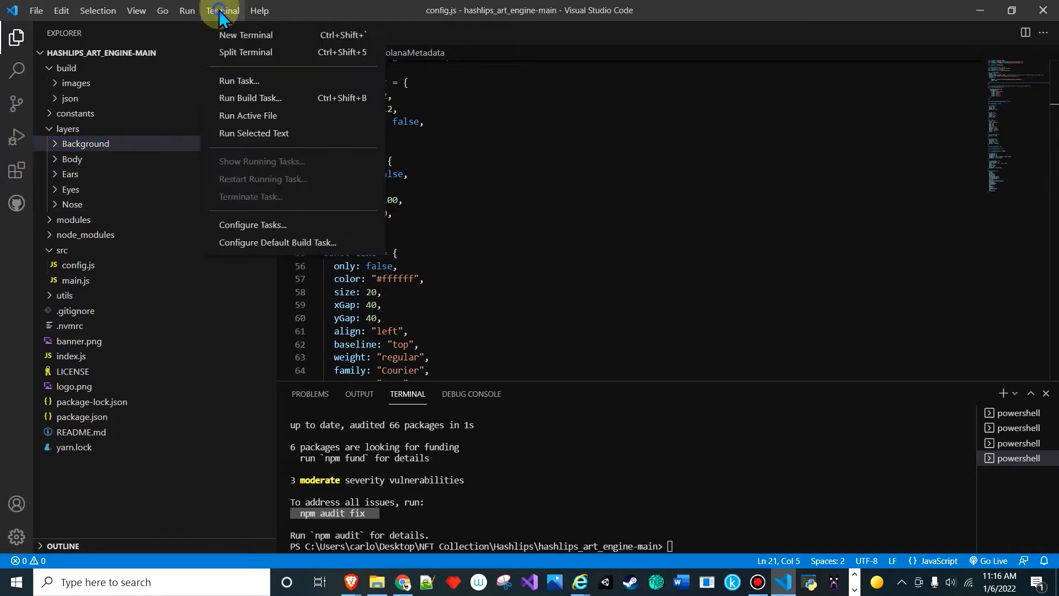
left_click(245, 34)
type("npm install")
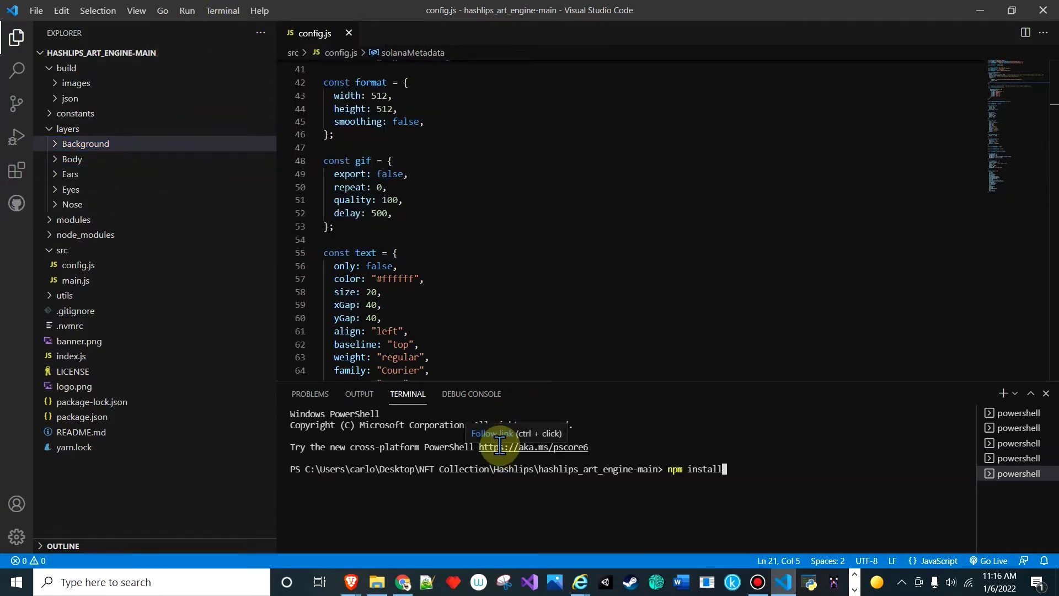
key("Return")
type("node index.js")
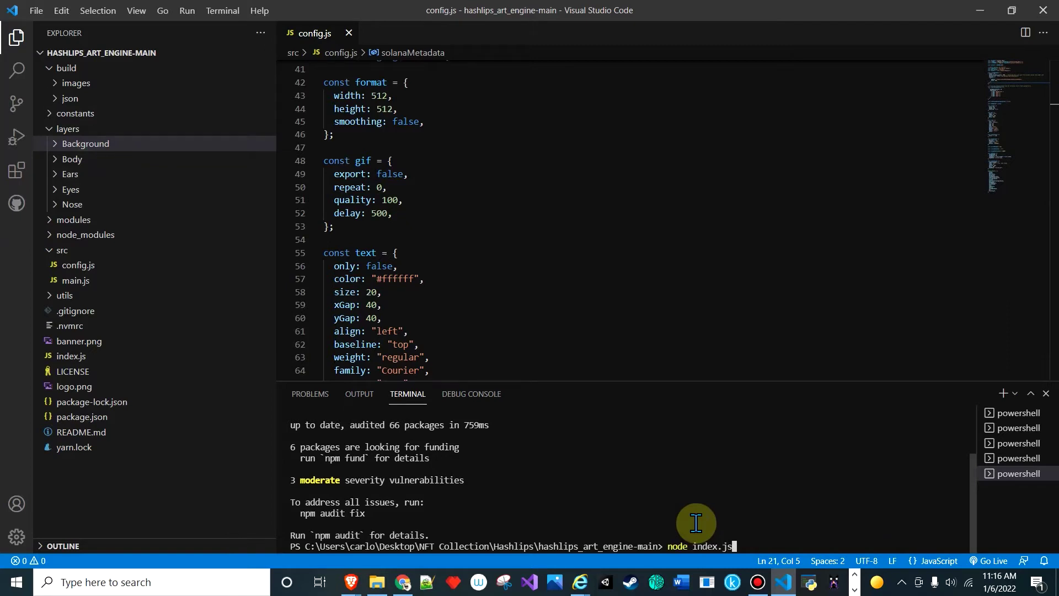
Run node index.js twice to generate editions 1 through 10.
key("Return")
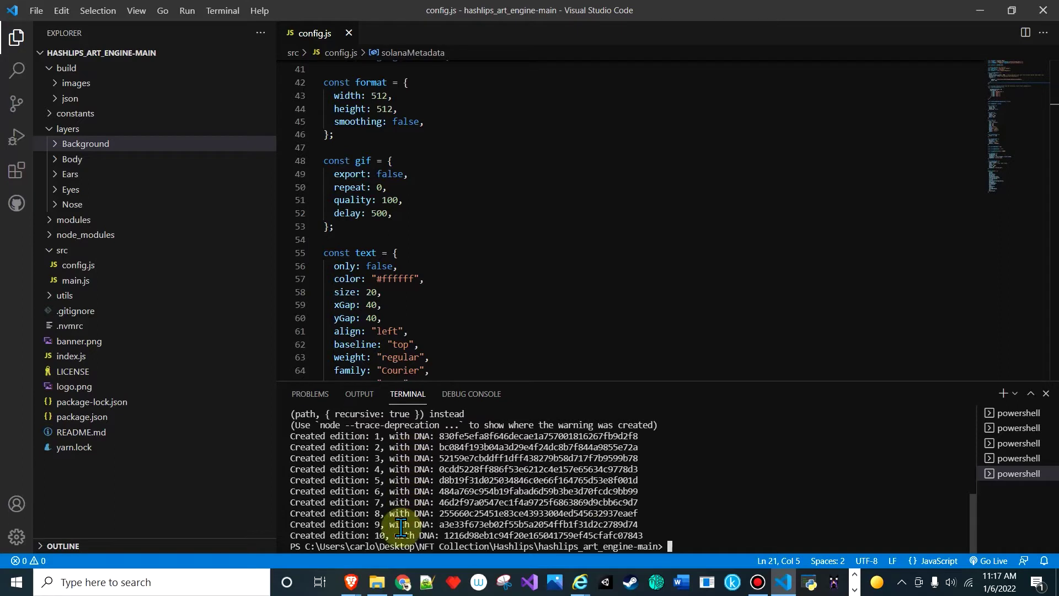
left_click(429, 317)
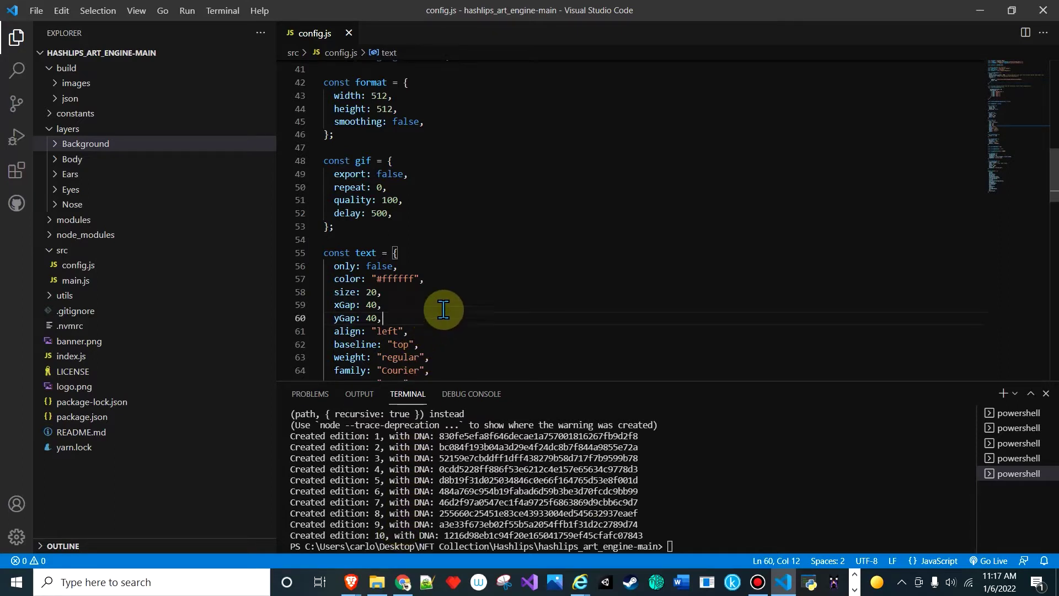
left_click(521, 279)
left_click(688, 542)
type("node index.js")
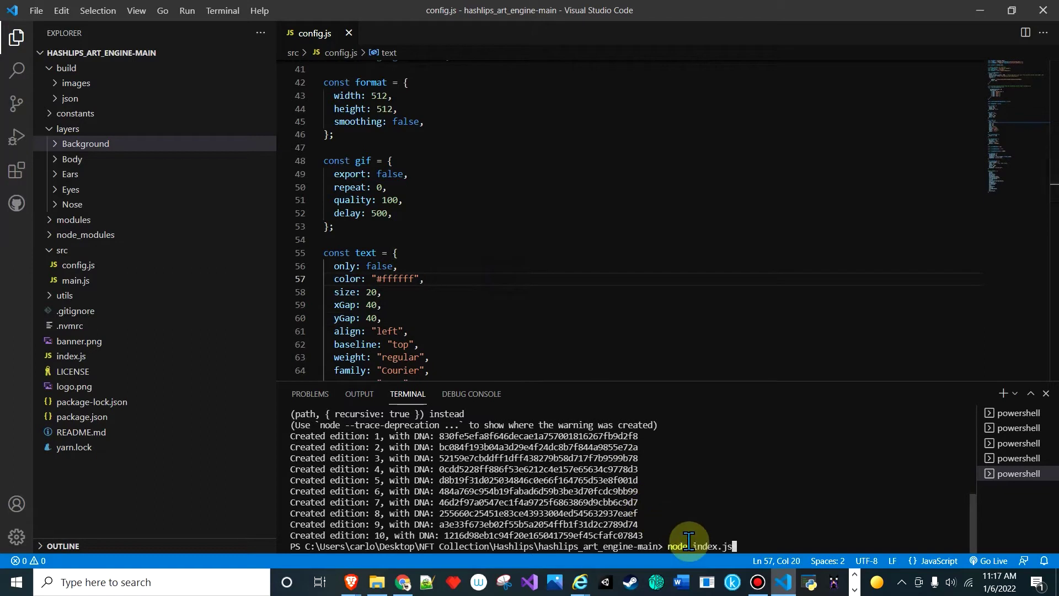
key("Return")
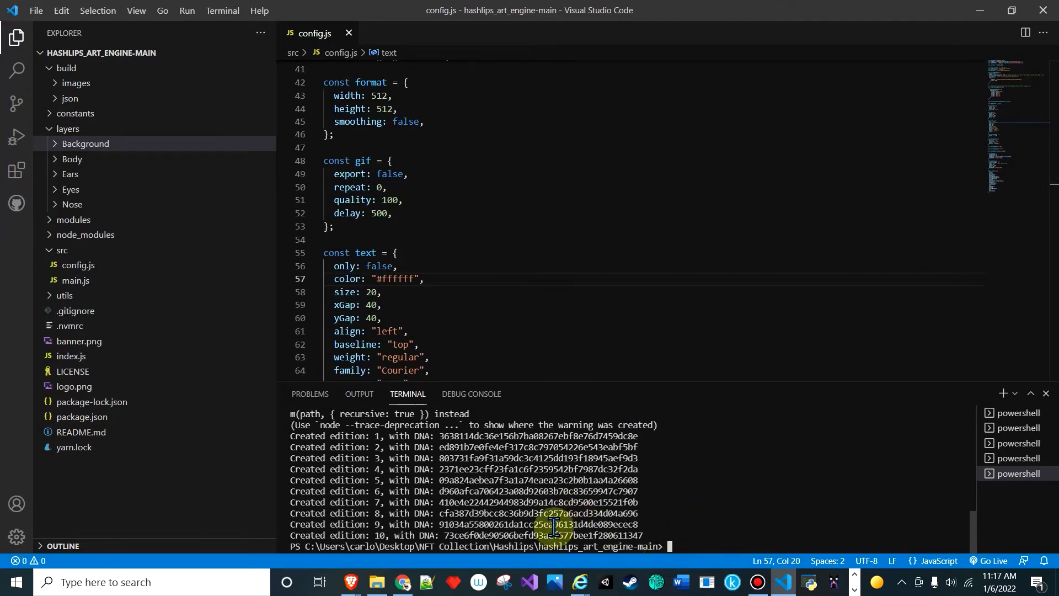
mouse_move(50, 73)
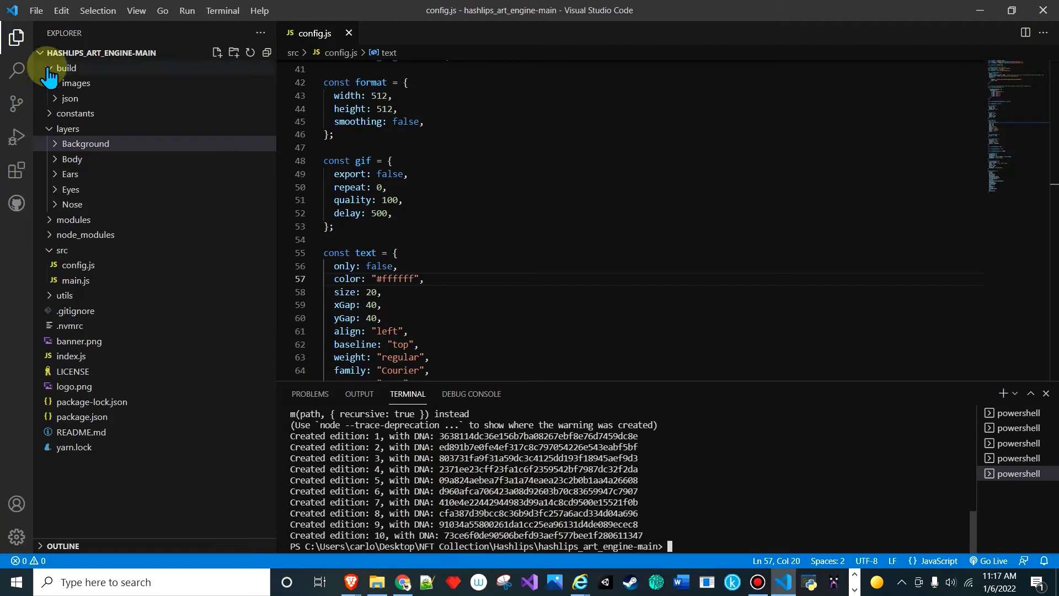
Expand build/images and preview 1.png, 2.png, 3.png, 6.png and 7.png.
left_click(75, 83)
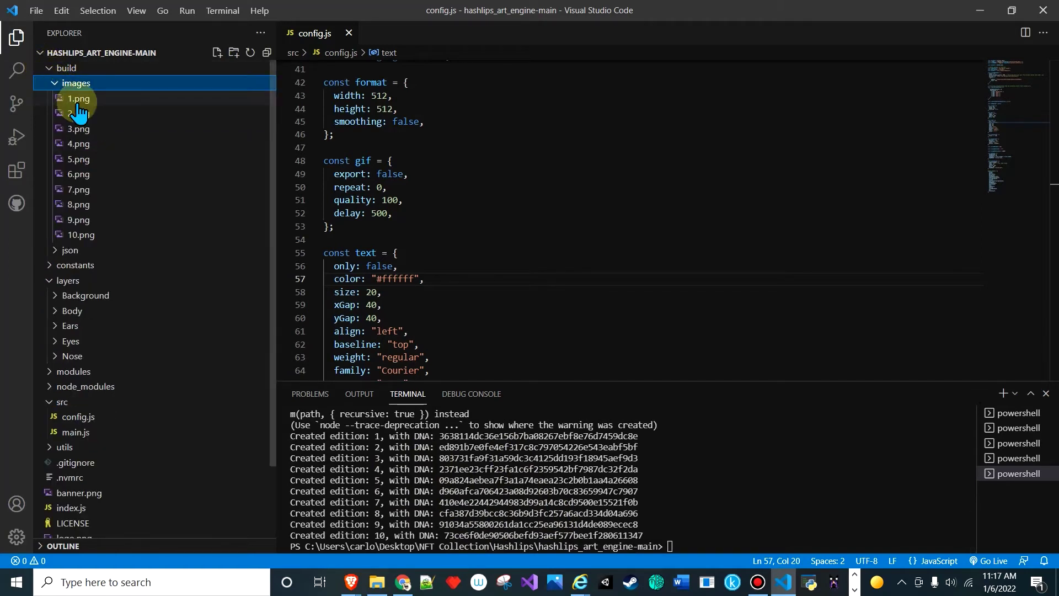
left_click(79, 99)
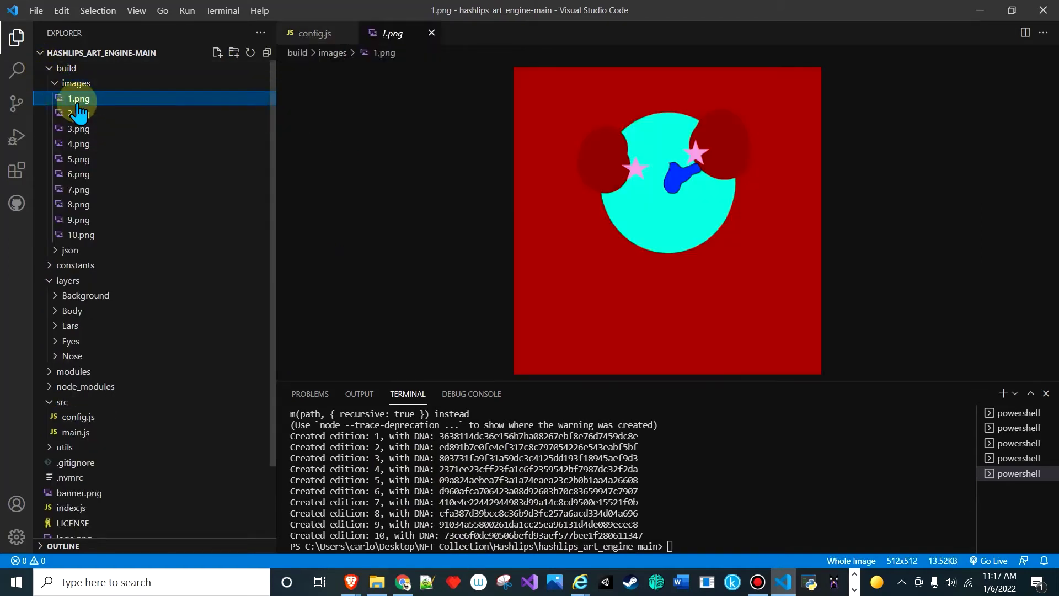
left_click(78, 113)
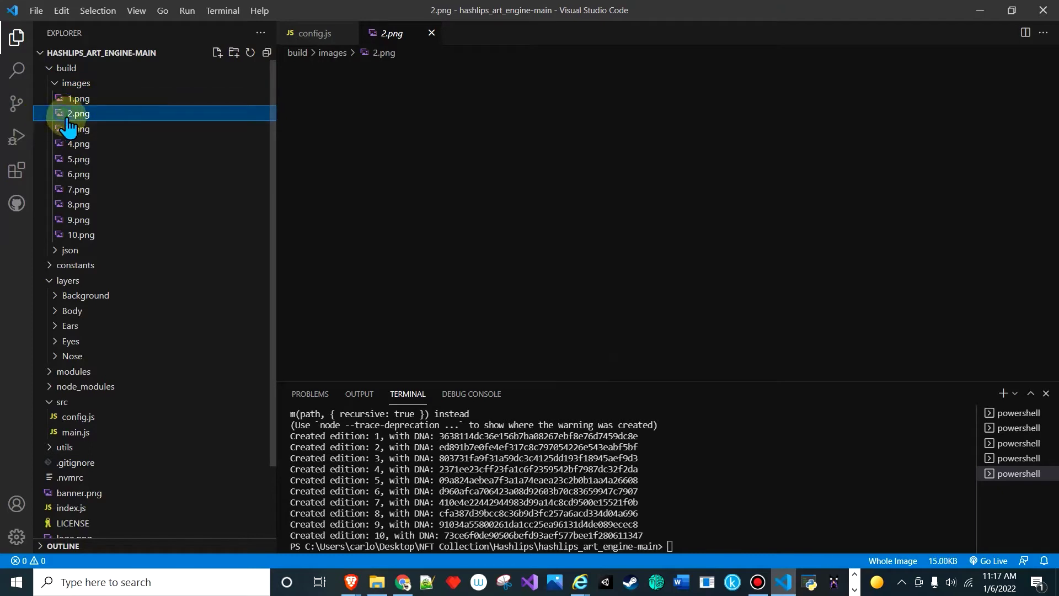
left_click(78, 129)
left_click(79, 158)
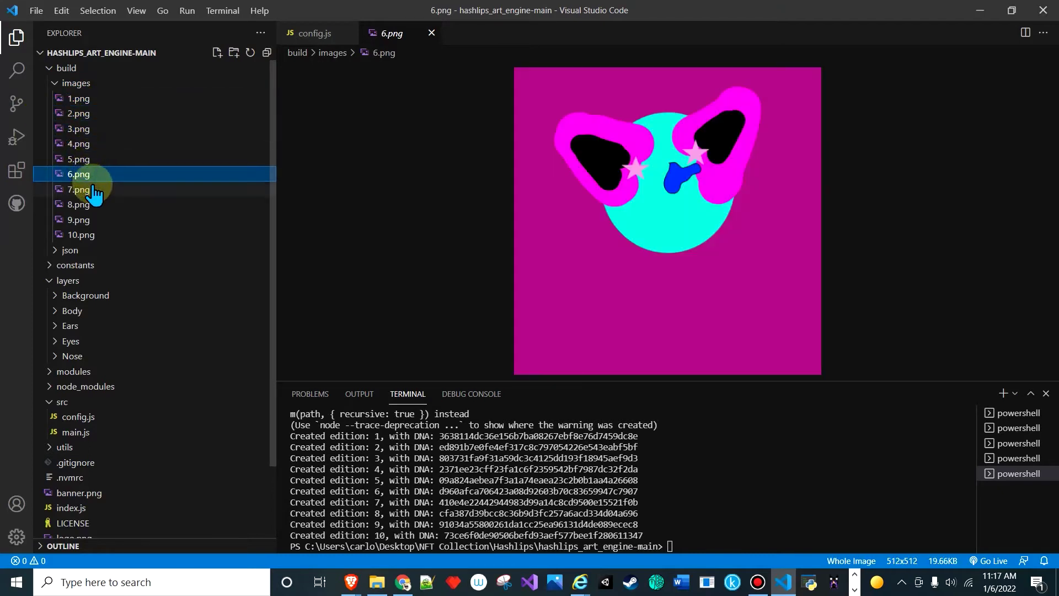
left_click(78, 190)
Preview 8.png, 9.png and 10.png, return to 9.png, then collapse and re-expand images.
left_click(78, 205)
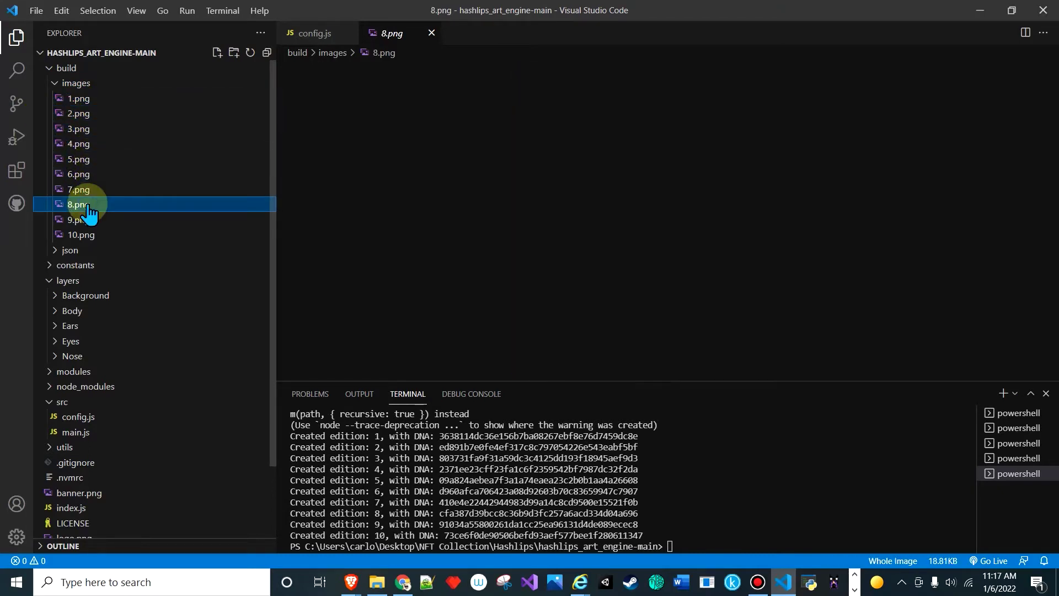
left_click(79, 219)
left_click(81, 234)
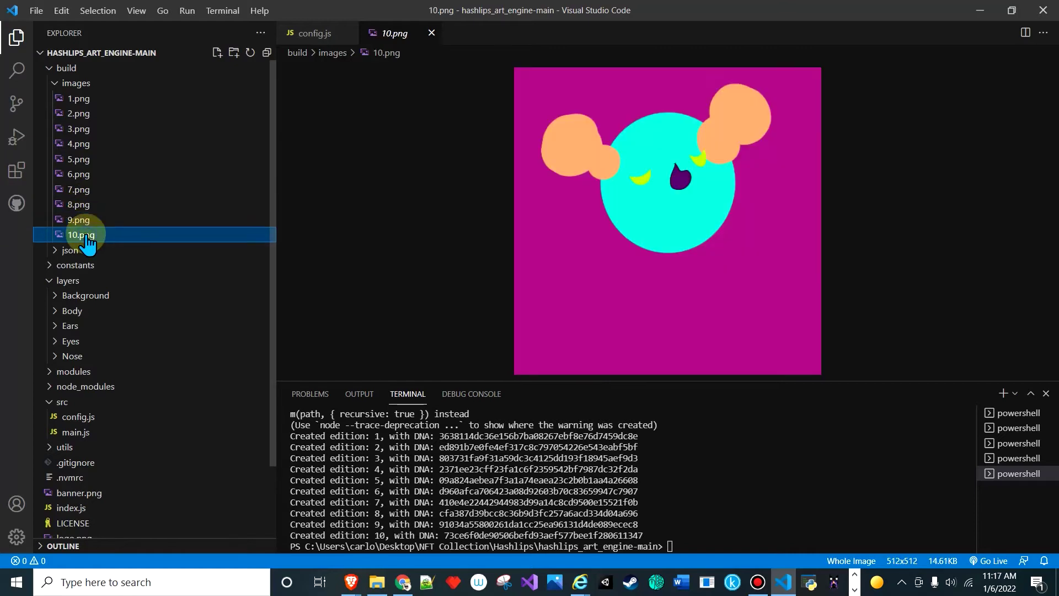
left_click(79, 219)
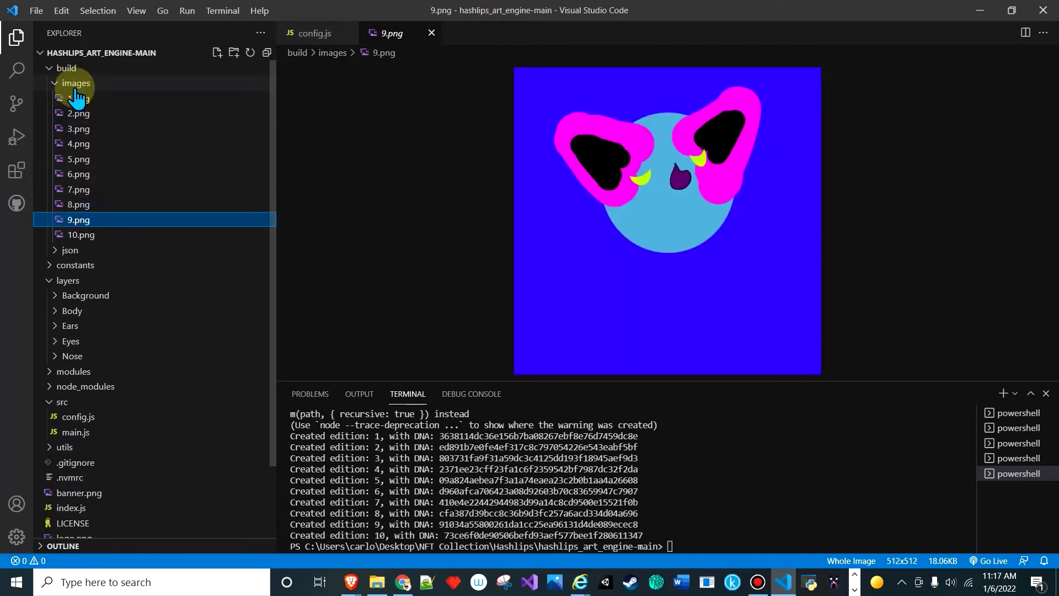
left_click(76, 83)
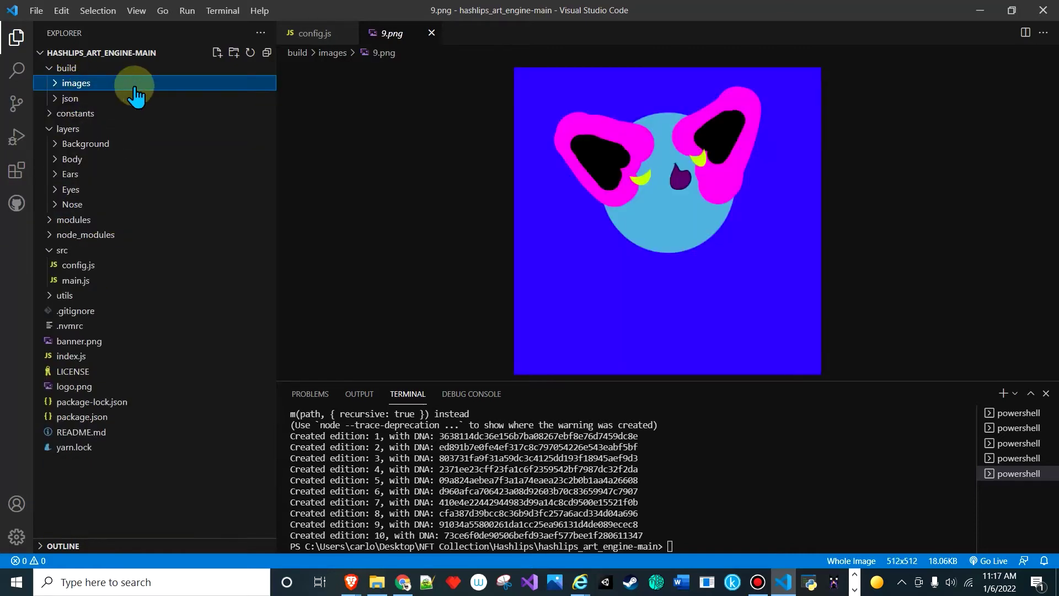
left_click(52, 86)
Copy all generated images from hashlips_art_engine-main\build\images in File Explorer.
left_click(376, 582)
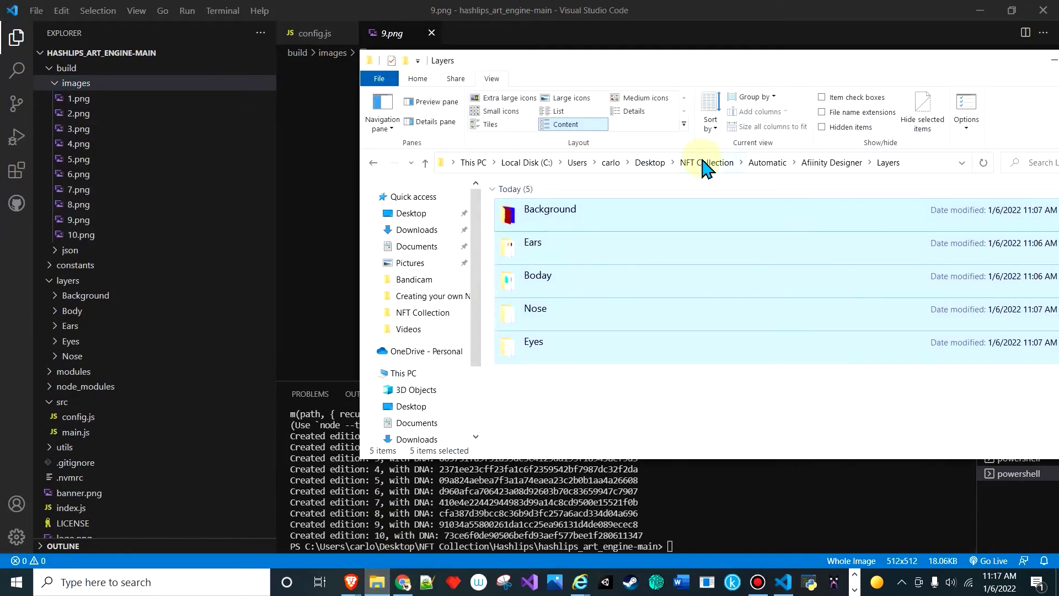
left_click(707, 162)
double_click(556, 226)
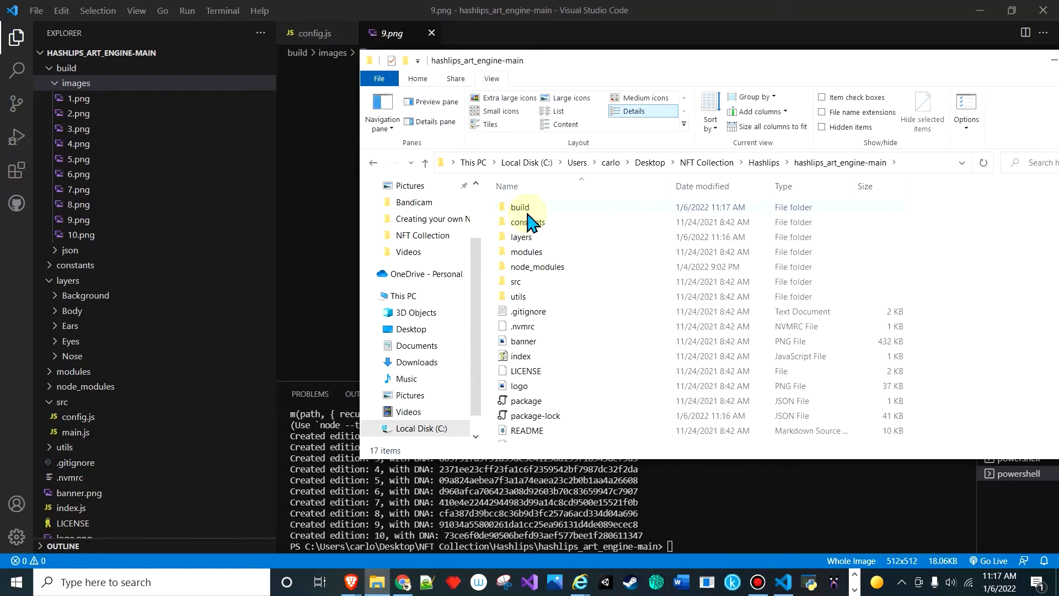
double_click(520, 207)
double_click(521, 207)
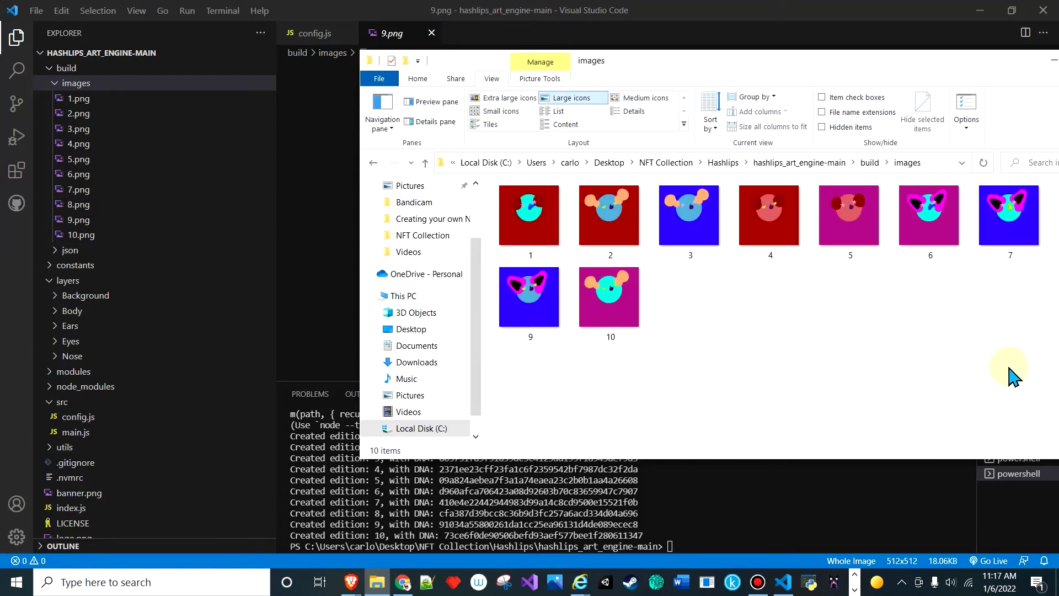
left_click_drag(1013, 376, 513, 207)
right_click(520, 209)
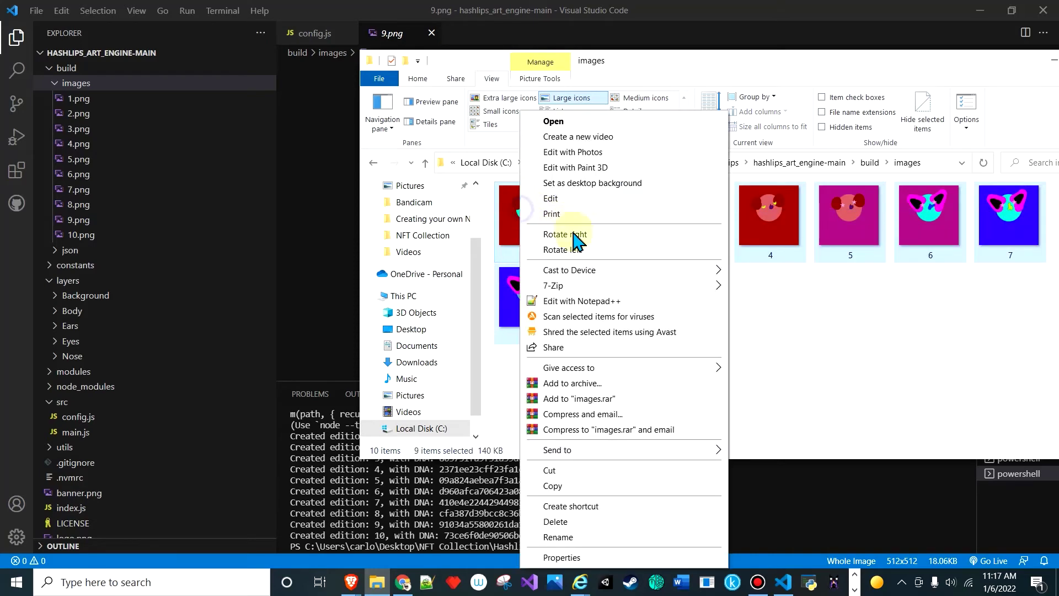
left_click(560, 488)
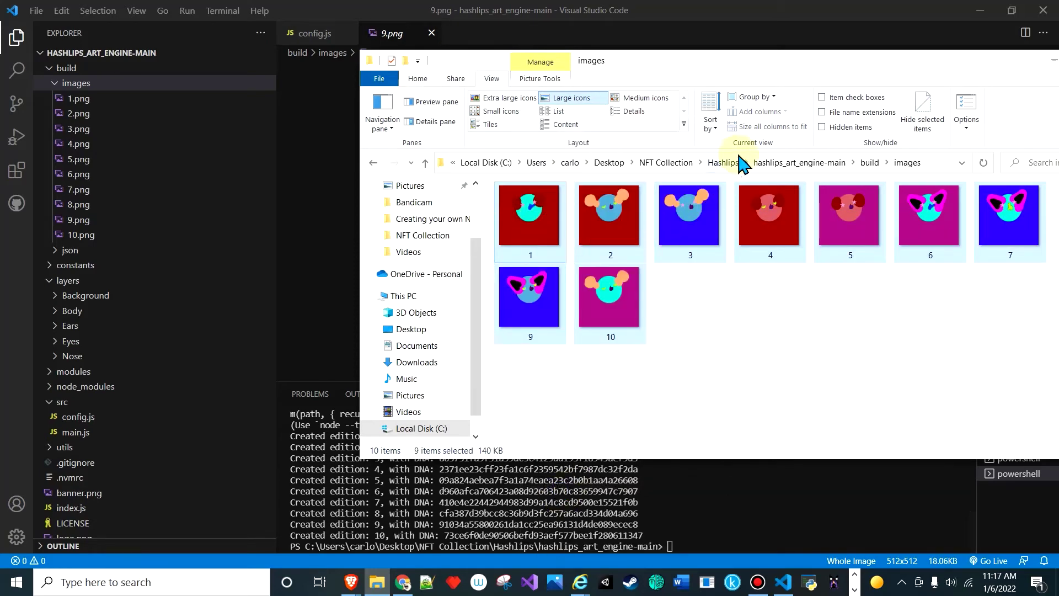
Delete the three old images in Automatic\Afiinity Designer\NFT Collection.
left_click(666, 163)
double_click(530, 207)
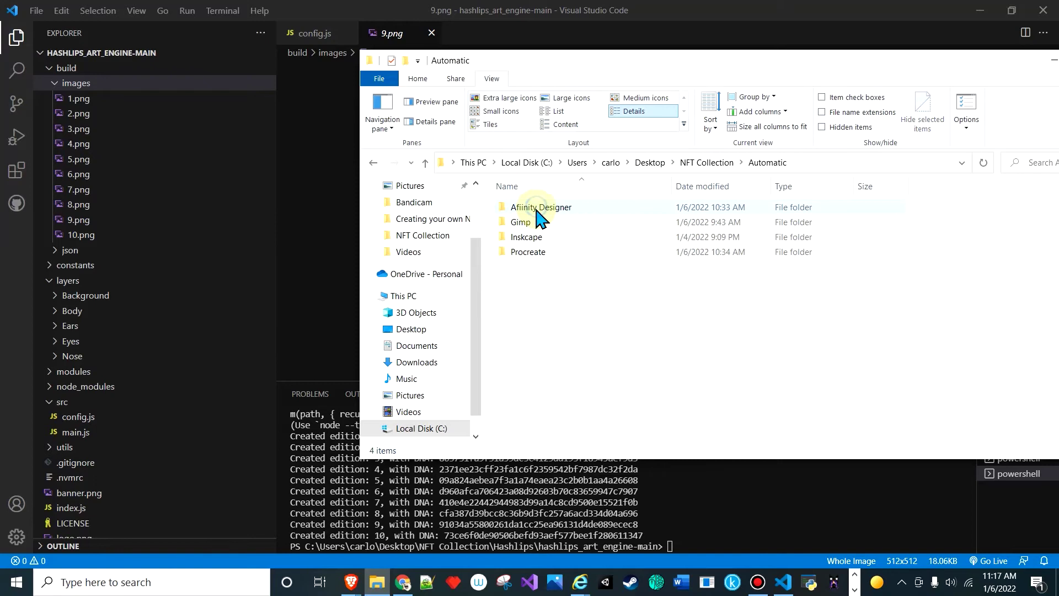
double_click(542, 207)
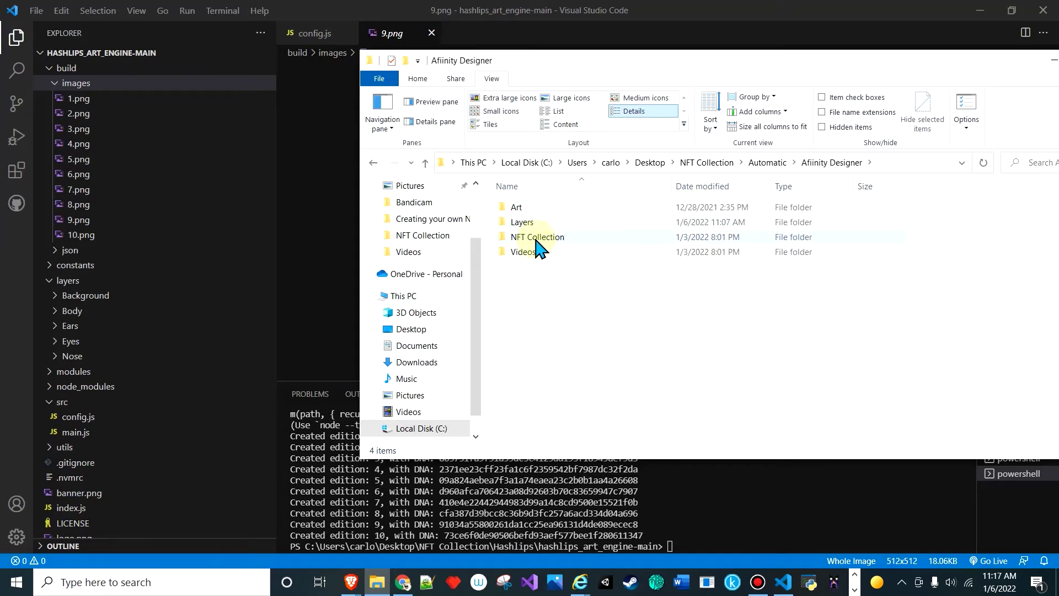
double_click(544, 238)
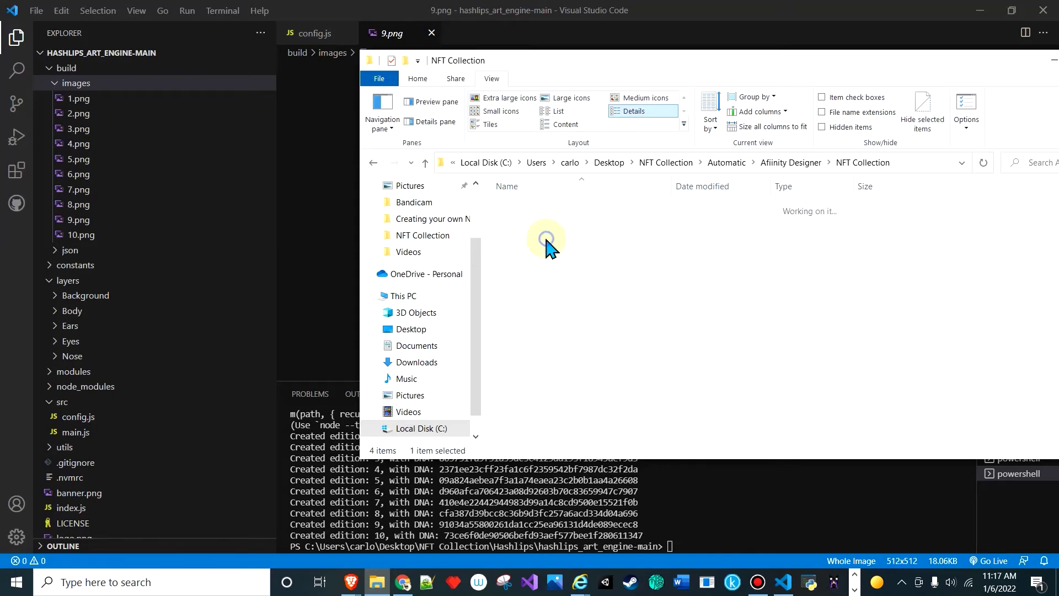
key("ctrl+a")
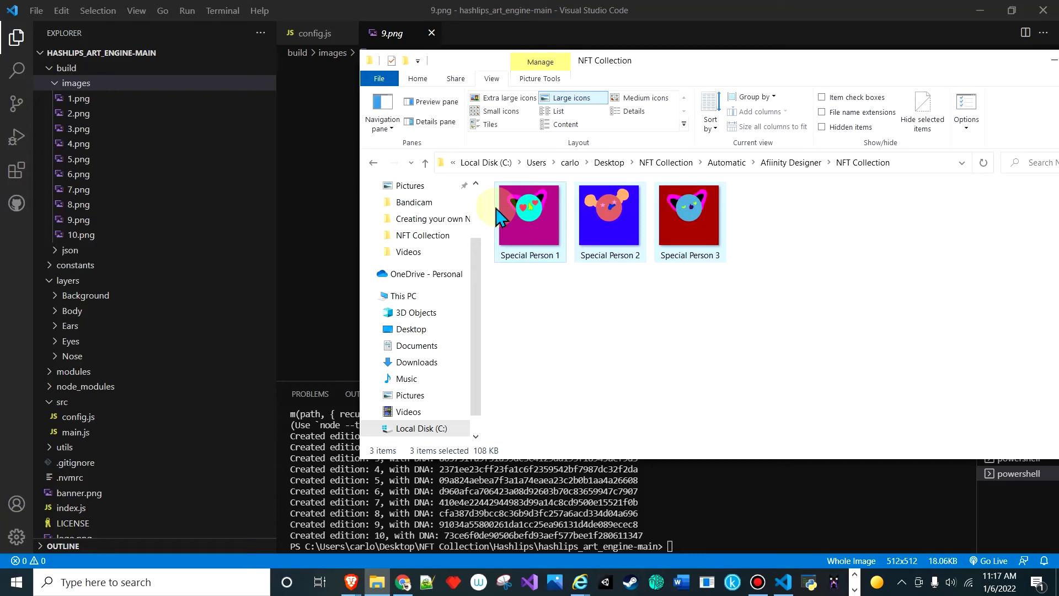
key("Delete")
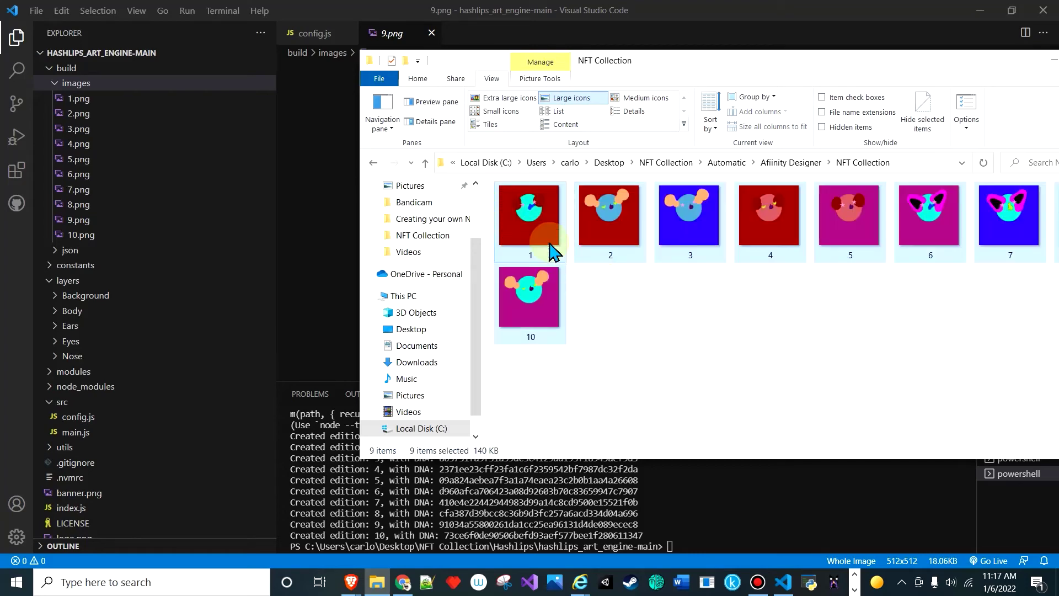
Paste the generated images and rename them all 'Special Person'.
key("ctrl+a")
right_click(550, 249)
left_click(588, 536)
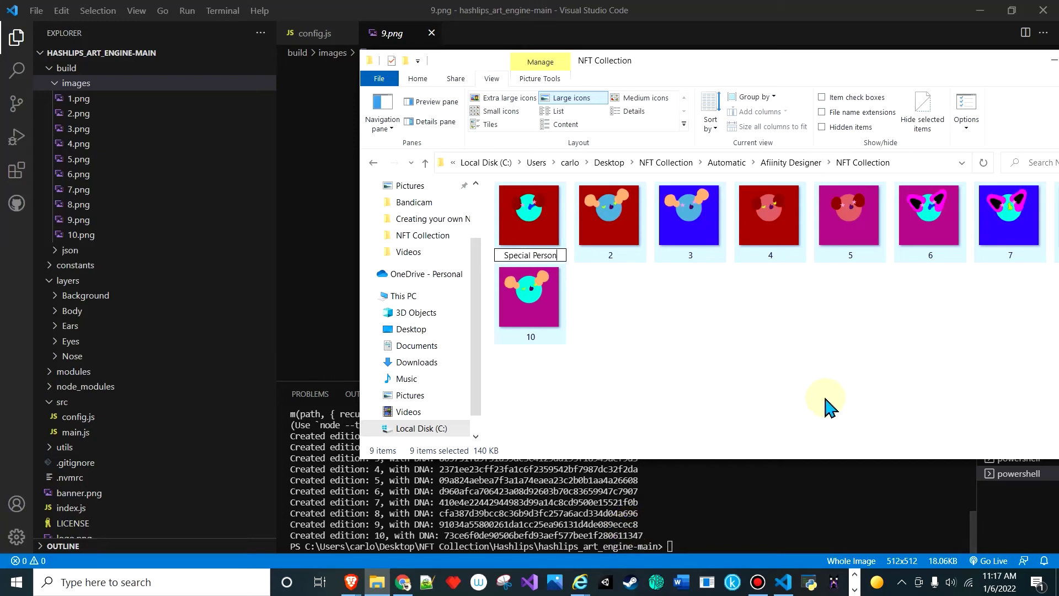
left_click(753, 329)
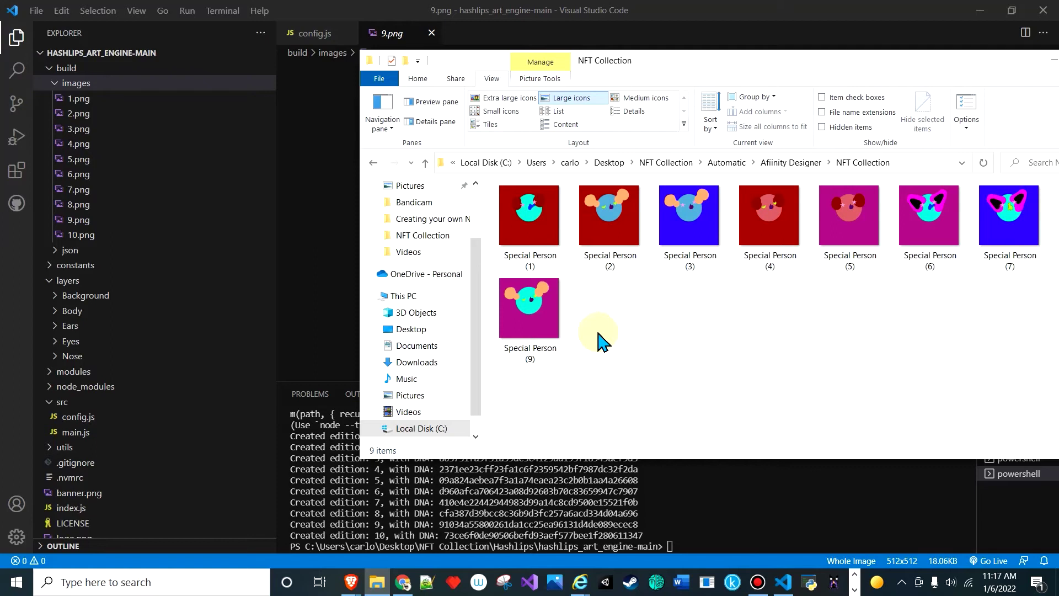
left_click_drag(628, 61, 468, 86)
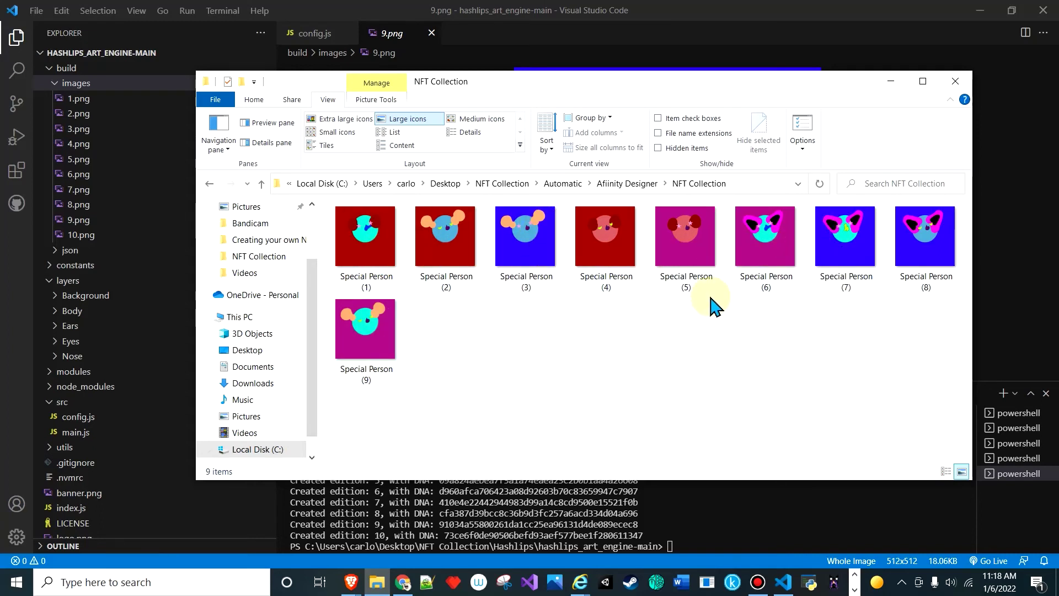
Minimize File Explorer and collapse the build folder in the VS Code sidebar.
left_click(892, 81)
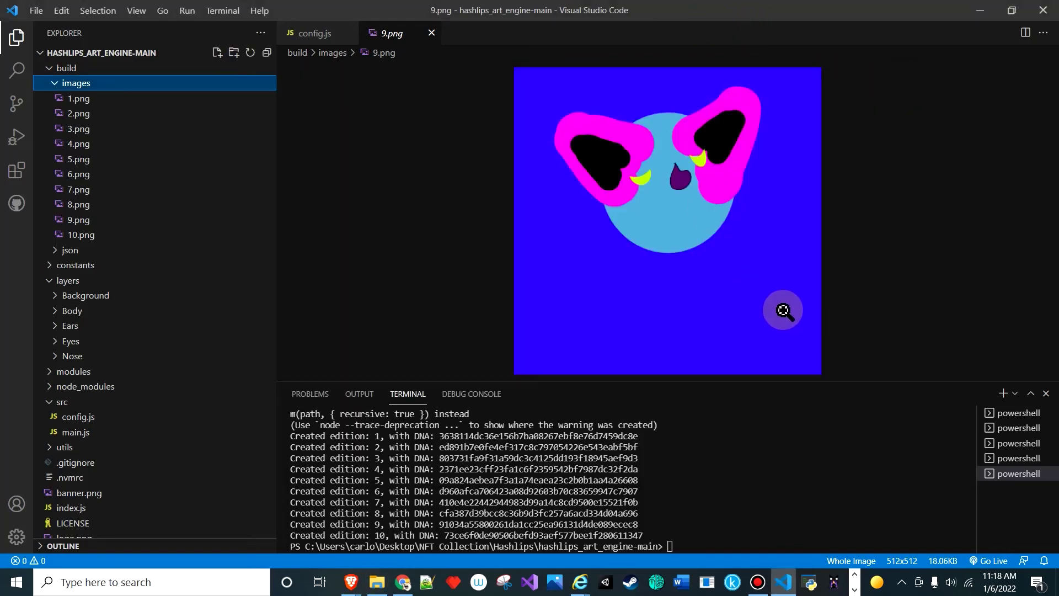
left_click(54, 83)
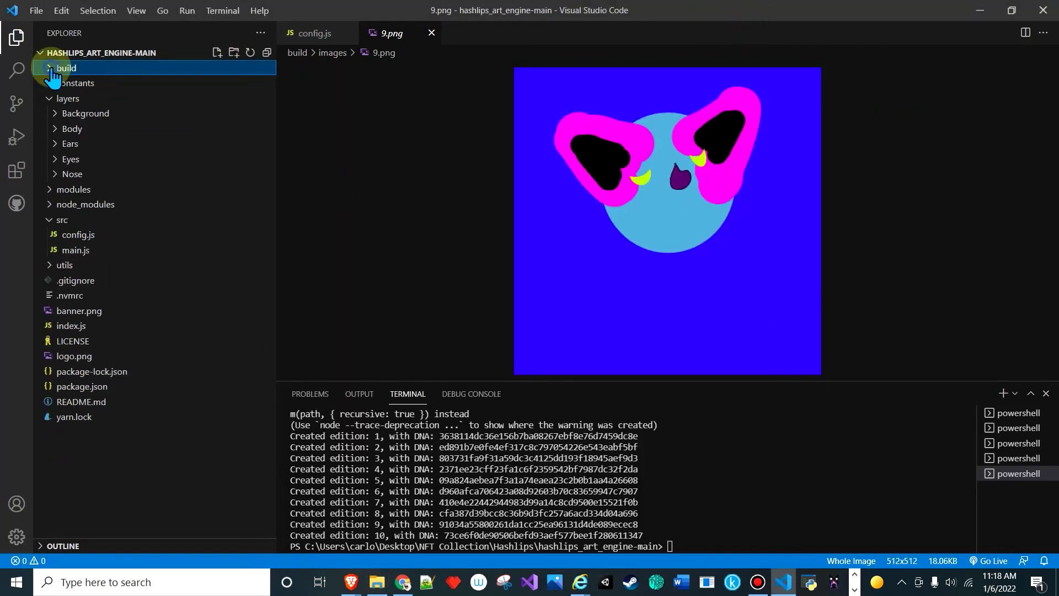